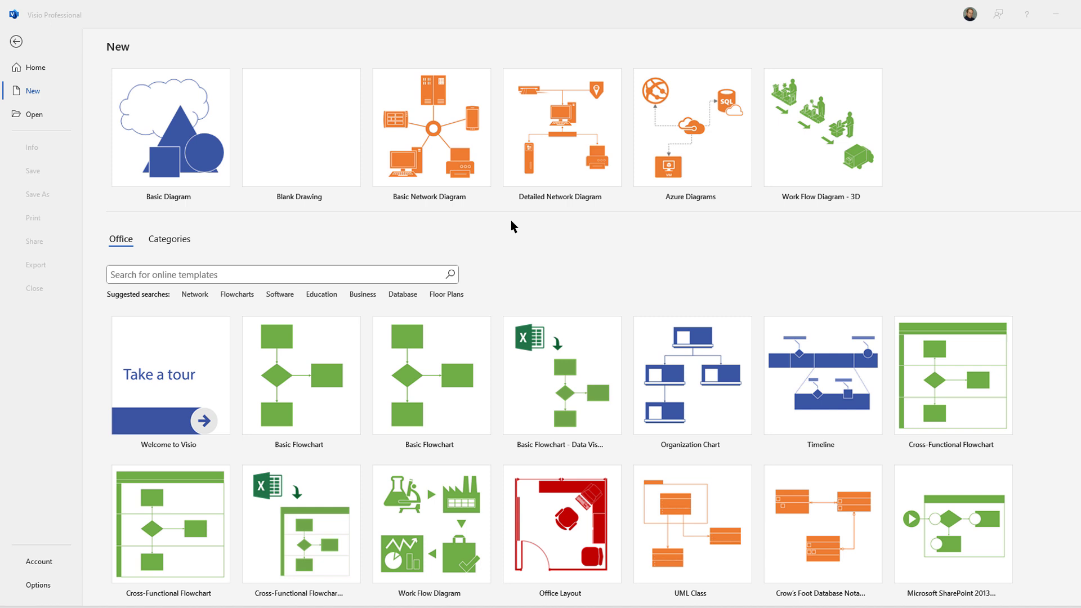
Step: Create a new drawing from the Detailed Network Diagram template in US units
{"action": "left_click", "coordinate": [572, 134]}
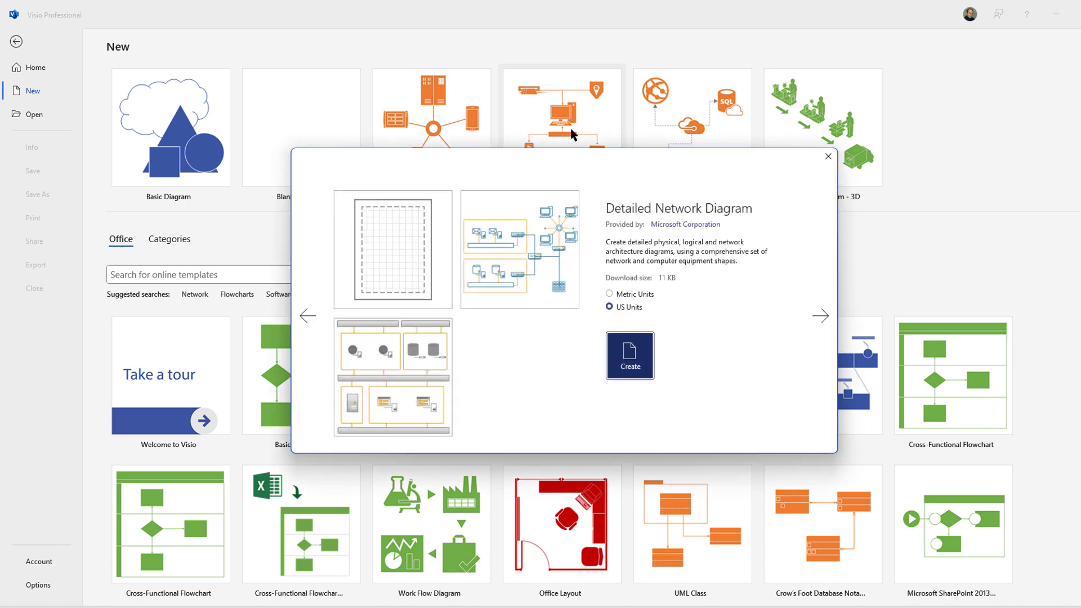
{"action": "left_click", "coordinate": [630, 355]}
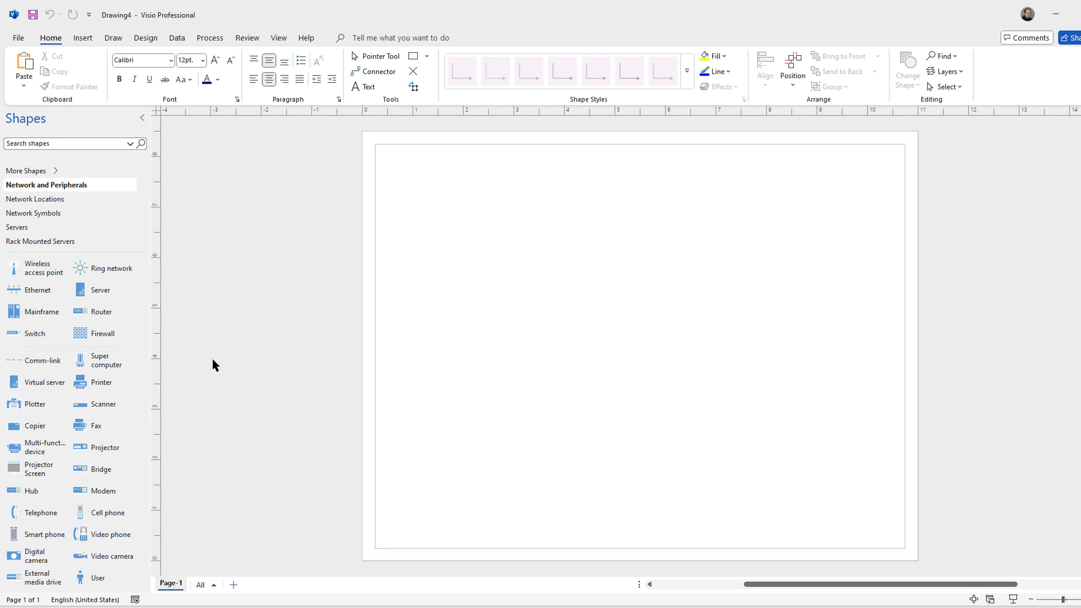
Step: Place a switch at the page centre and a row of three servers below it
{"action": "left_click_drag", "start_coordinate": [28, 336], "coordinate": [643, 347]}
{"action": "left_click", "coordinate": [670, 400]}
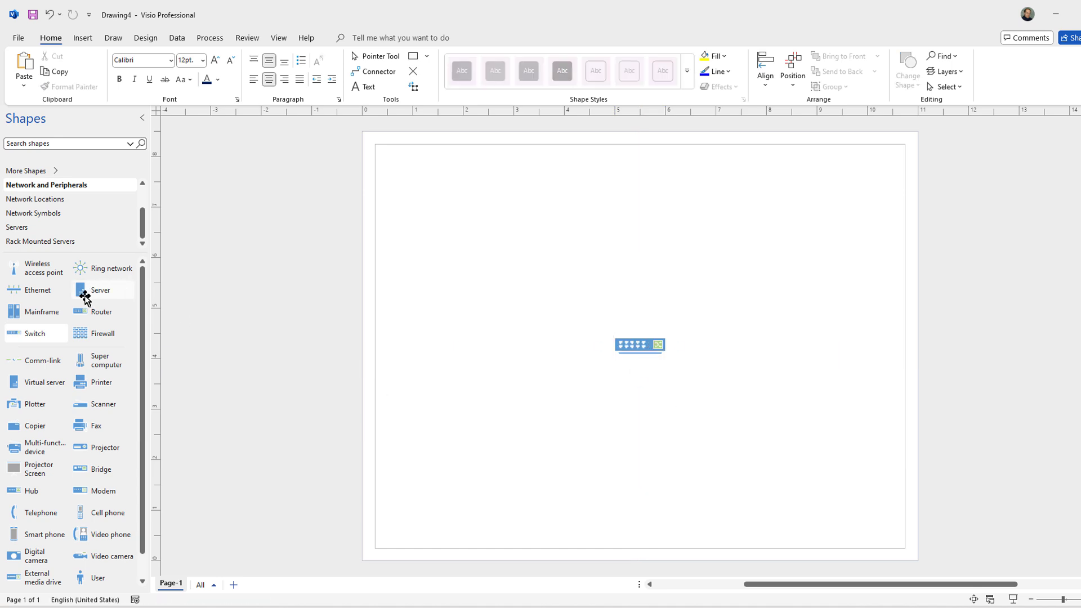
{"action": "left_click_drag", "start_coordinate": [85, 291], "coordinate": [461, 456]}
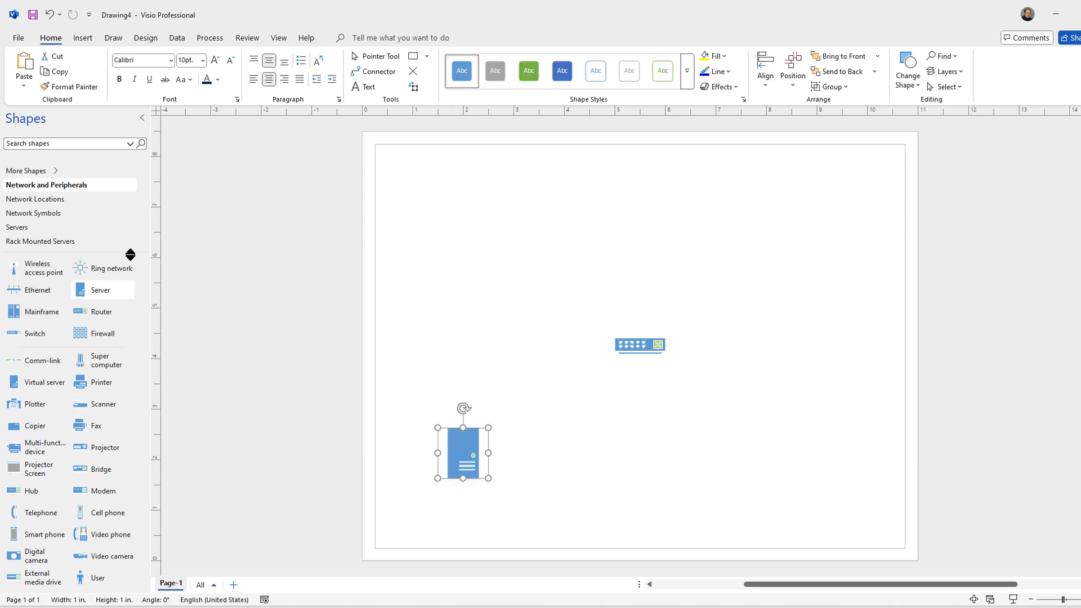
{"action": "left_click_drag", "start_coordinate": [83, 293], "coordinate": [563, 454]}
{"action": "left_click_drag", "start_coordinate": [82, 296], "coordinate": [651, 452]}
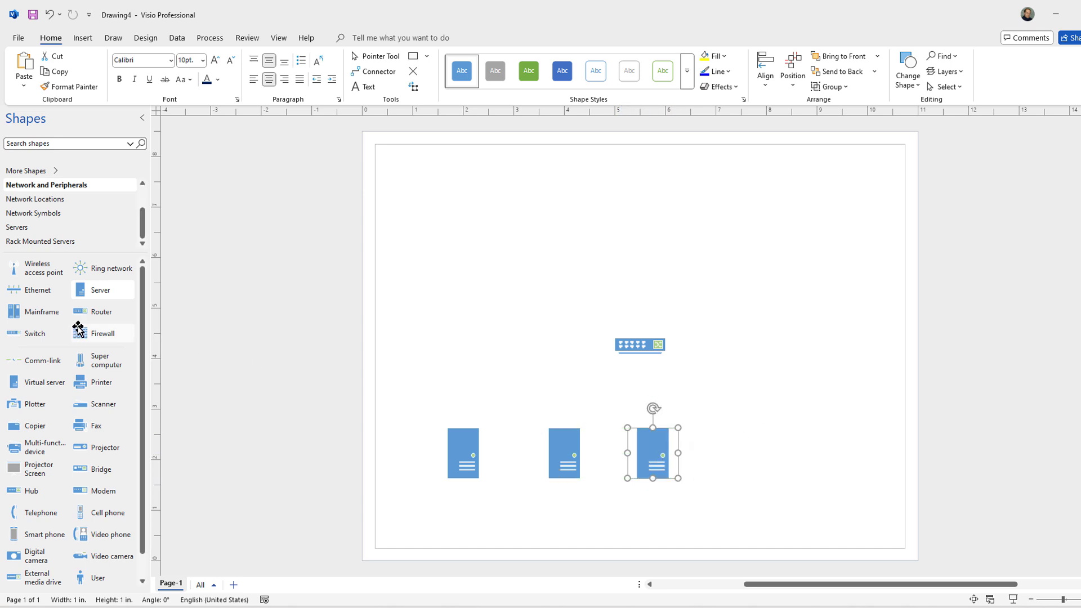
Step: Add a firewall right of the switch and a virtual server beside the third server
{"action": "left_click_drag", "start_coordinate": [80, 333], "coordinate": [778, 336]}
{"action": "left_click", "coordinate": [772, 452]}
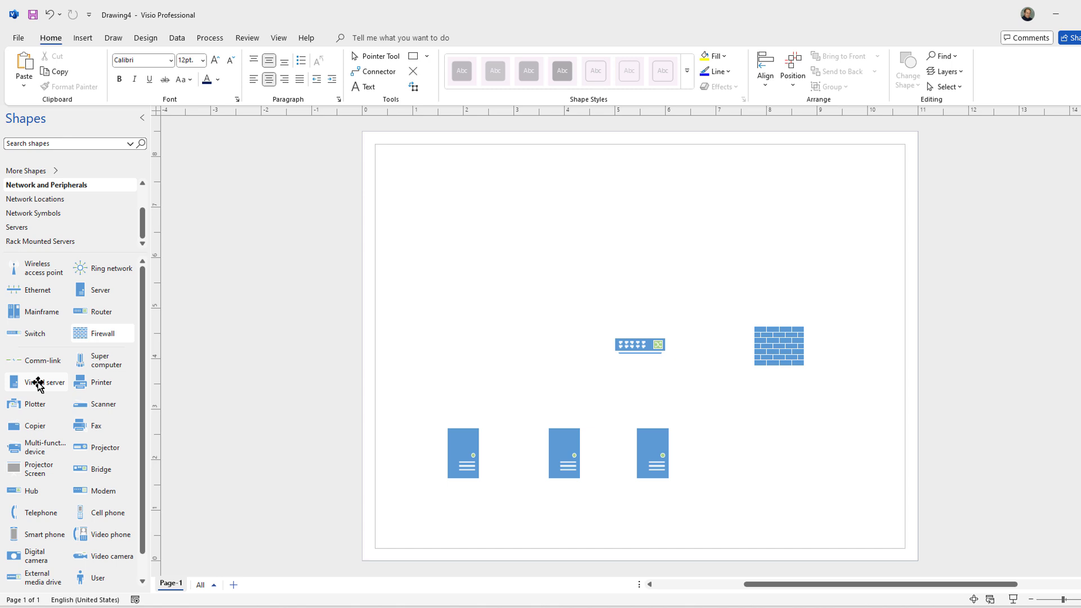
{"action": "left_click_drag", "start_coordinate": [36, 380], "coordinate": [748, 453]}
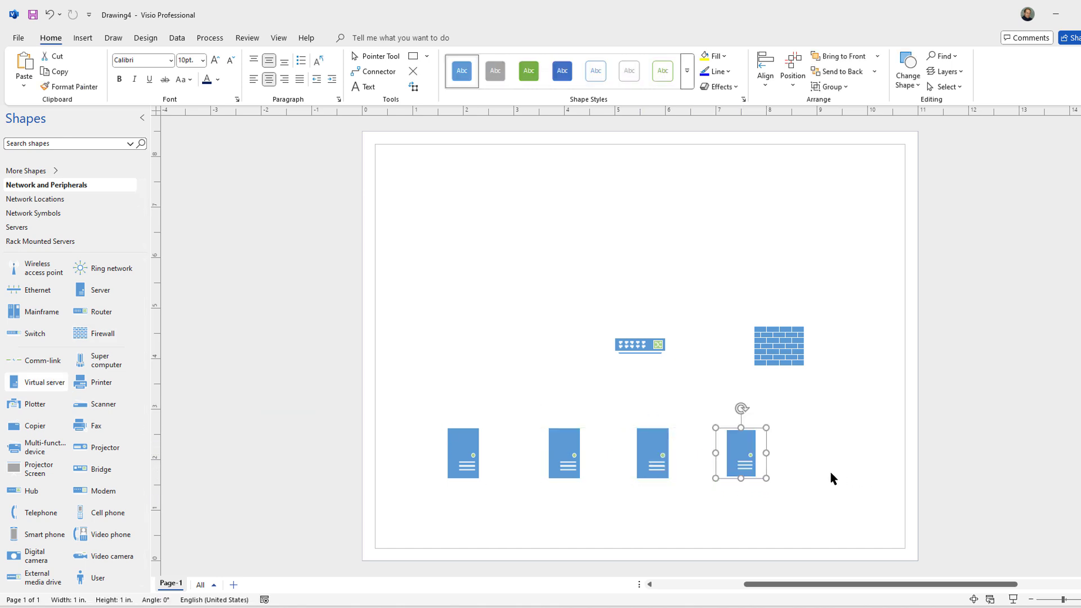
Step: Label the servers Virtual Server, DHCP, DNS and Active Directory
{"action": "left_click", "coordinate": [757, 480]}
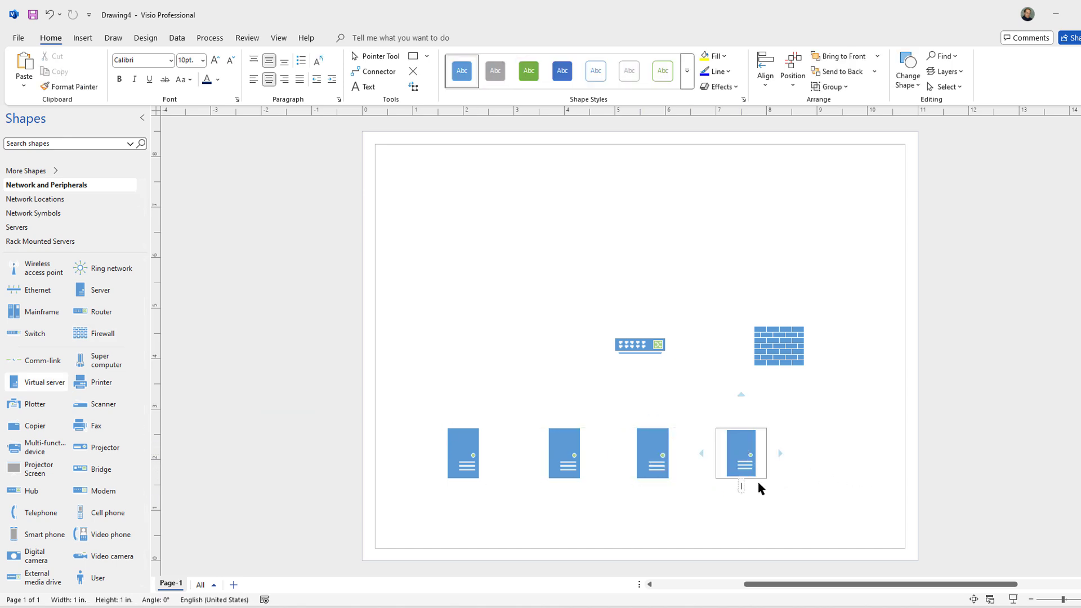
{"action": "type", "text": "Virtual Server"}
{"action": "double_click", "coordinate": [646, 446]}
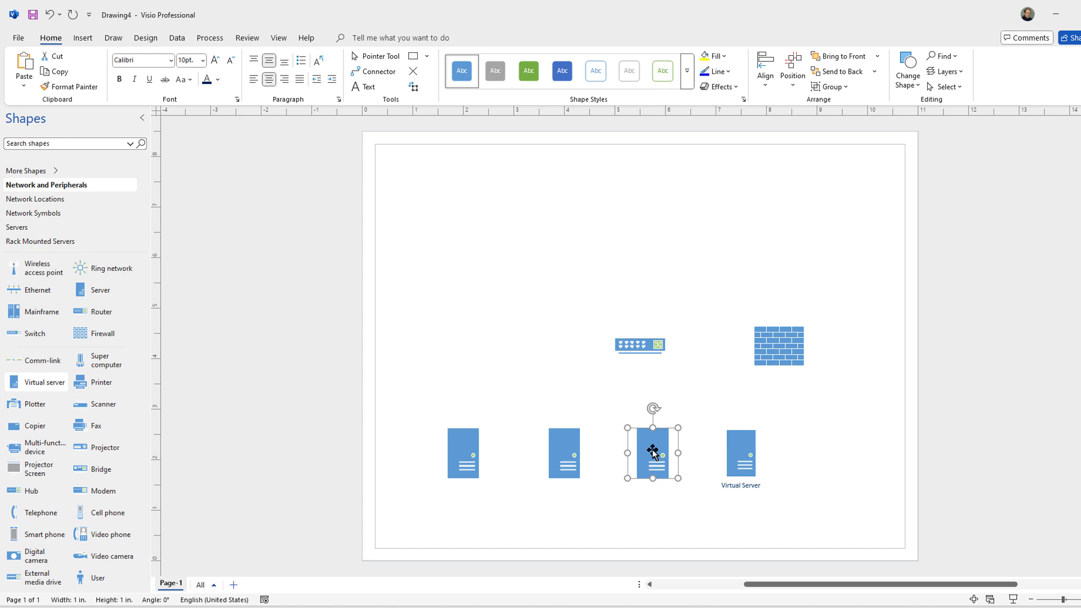
{"action": "type", "text": "DHCP"}
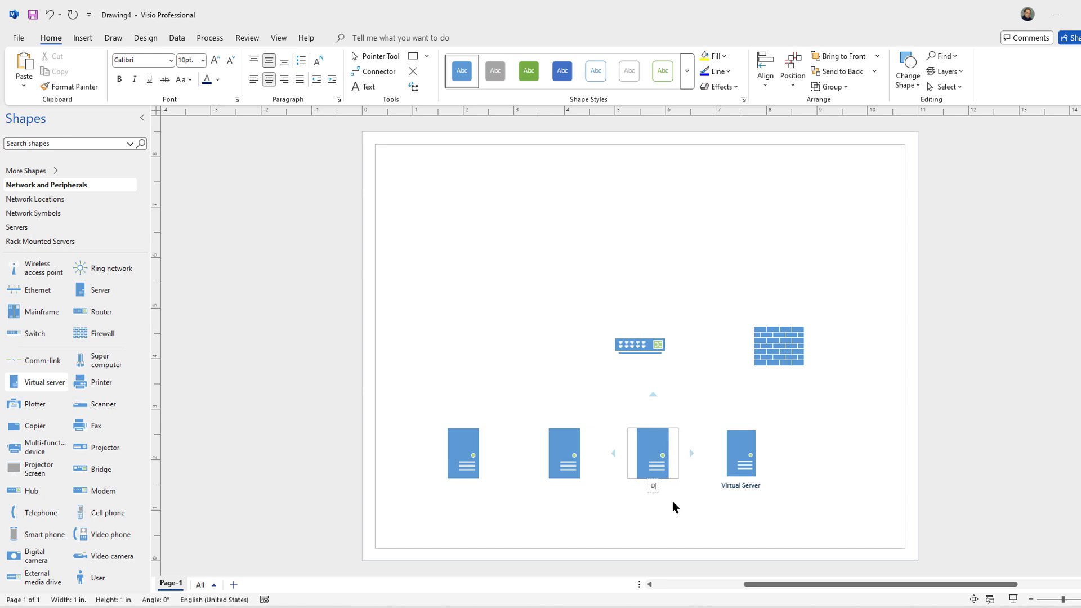
{"action": "double_click", "coordinate": [563, 452]}
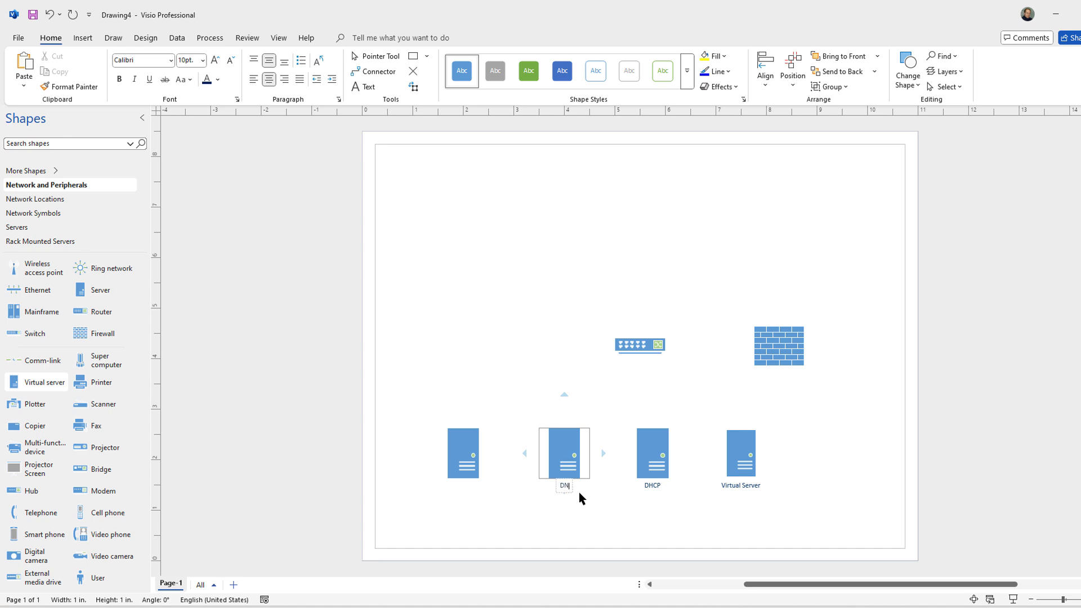
{"action": "double_click", "coordinate": [472, 466]}
{"action": "type", "text": "Act"}
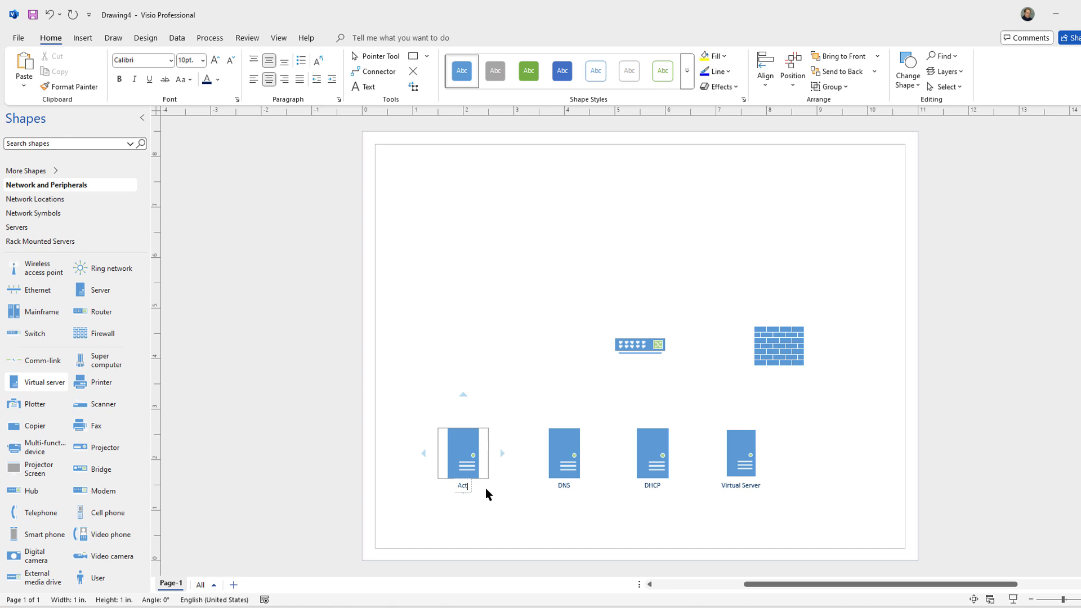
{"action": "type", "text": "ive Directory"}
{"action": "left_click", "coordinate": [714, 523]}
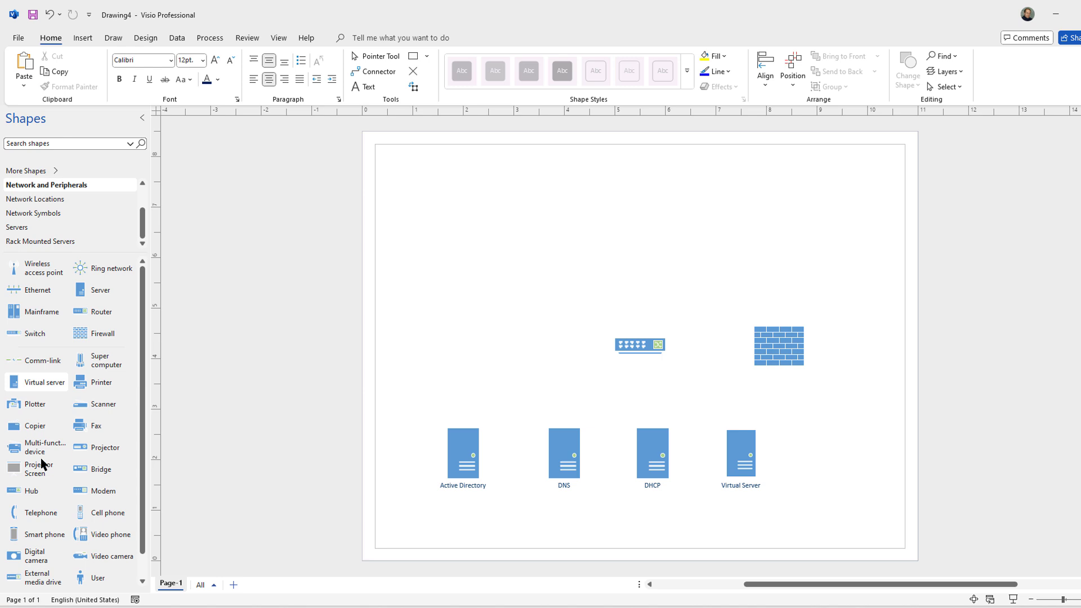
Step: Add a fifth server at the row's end labelled 'File and Print'
{"action": "left_click_drag", "start_coordinate": [91, 292], "coordinate": [827, 455]}
{"action": "double_click", "coordinate": [828, 455]}
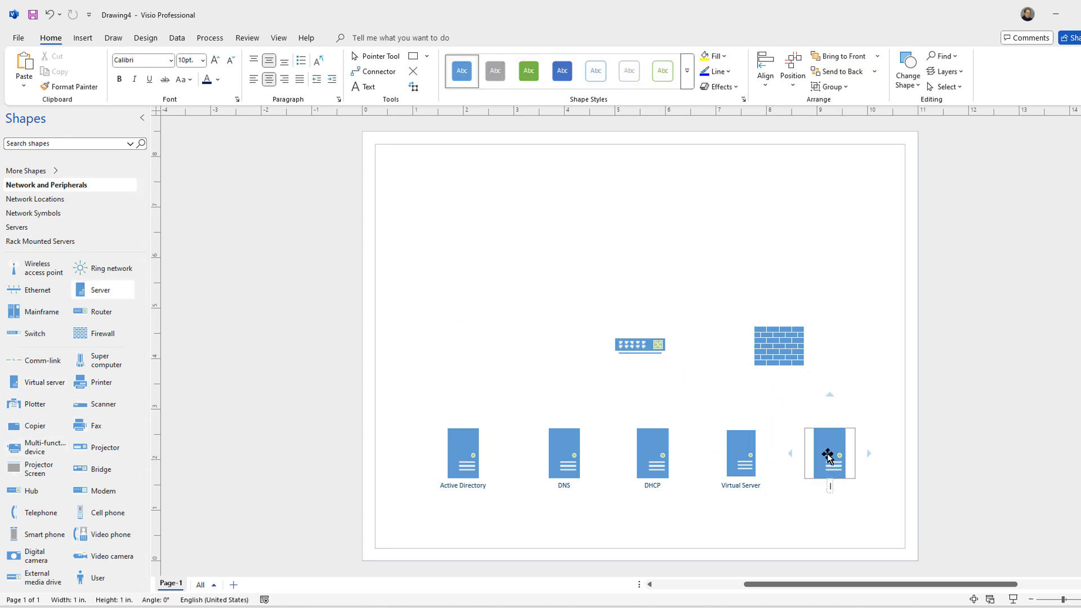
{"action": "type", "text": "File and Print"}
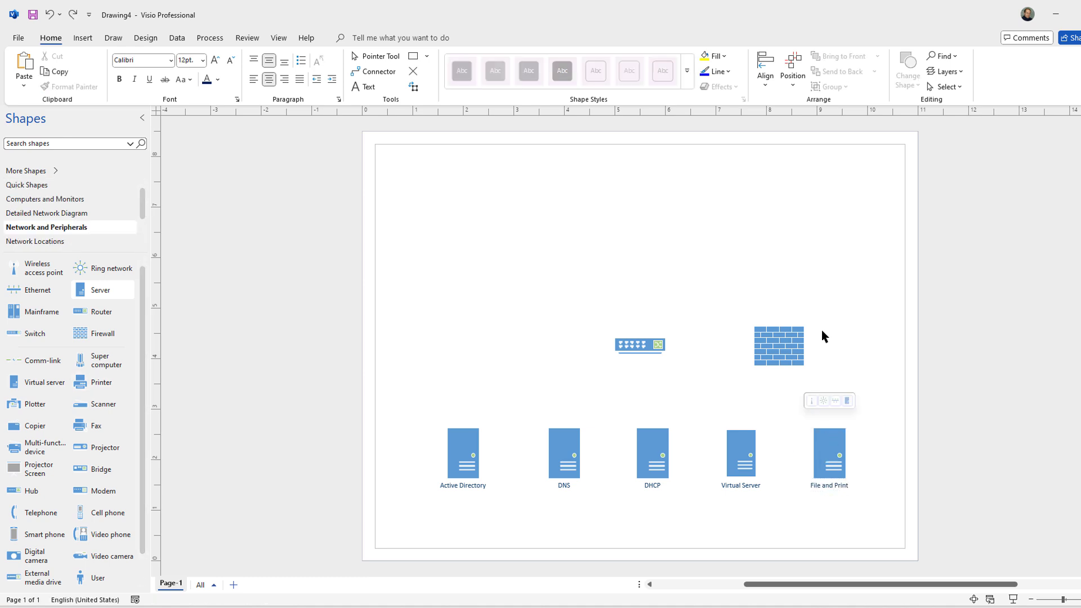
Step: Place three PCs at top left and label them 'PC 192.168.200.20-150'
{"action": "left_click", "coordinate": [820, 338]}
{"action": "left_click", "coordinate": [55, 201]}
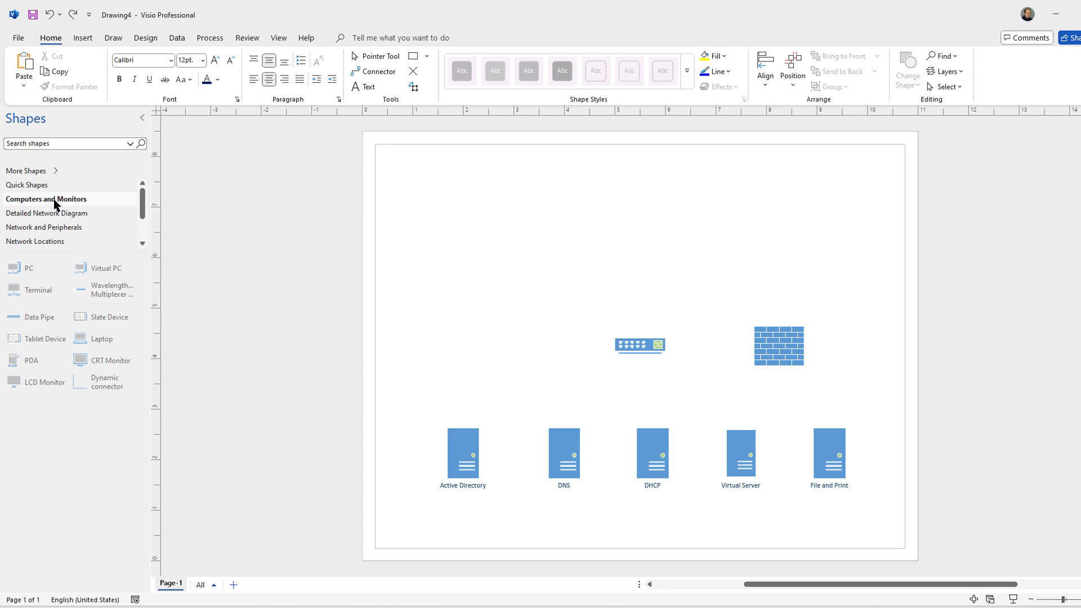
{"action": "left_click_drag", "start_coordinate": [29, 274], "coordinate": [438, 206]}
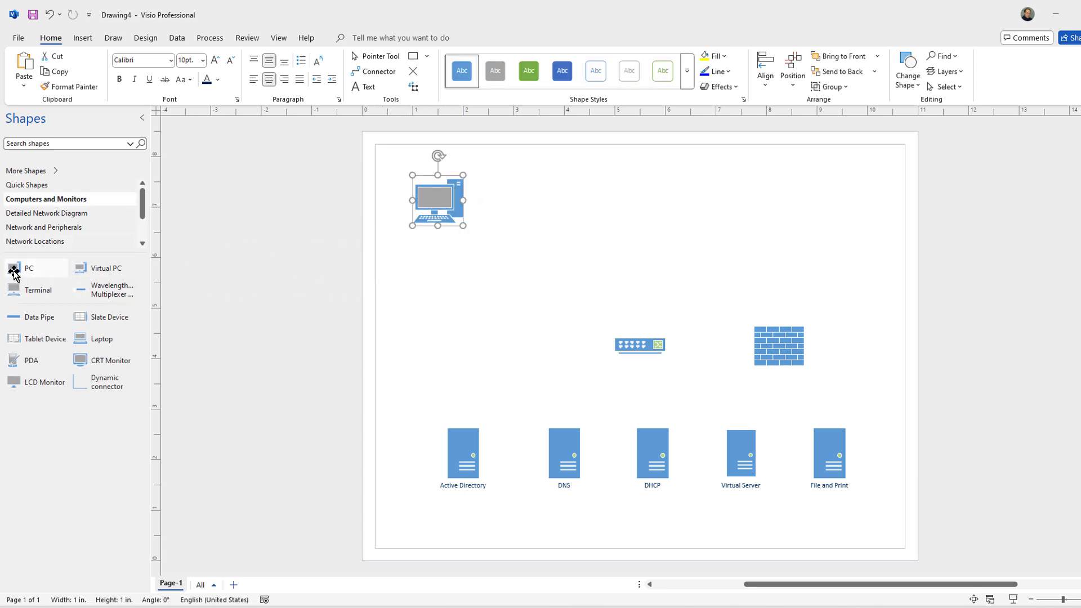
{"action": "left_click_drag", "start_coordinate": [12, 267], "coordinate": [482, 238]}
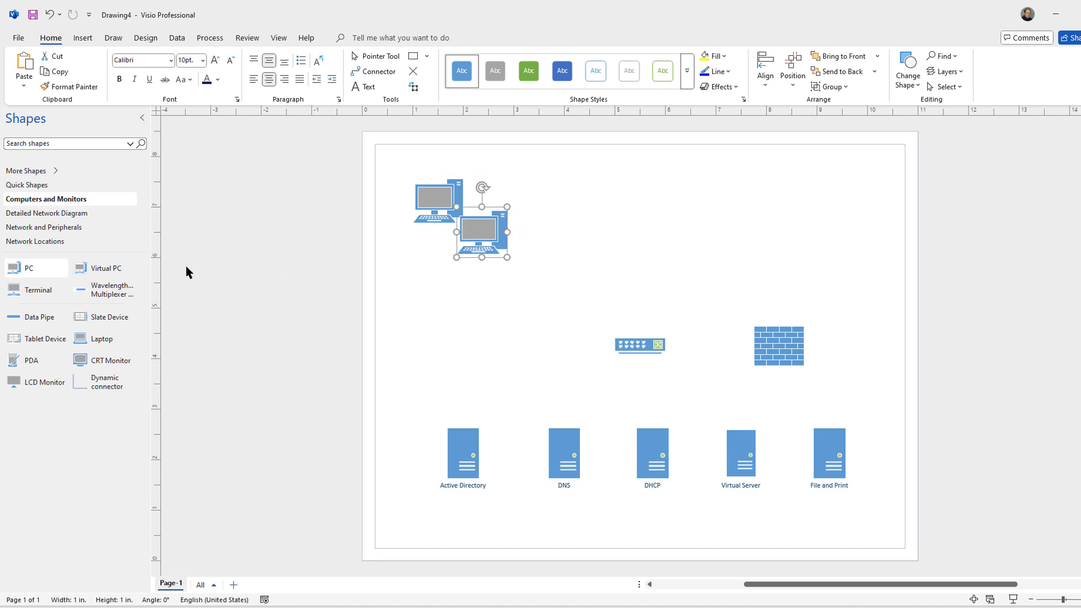
{"action": "left_click_drag", "start_coordinate": [25, 273], "coordinate": [433, 241]}
{"action": "double_click", "coordinate": [429, 239]}
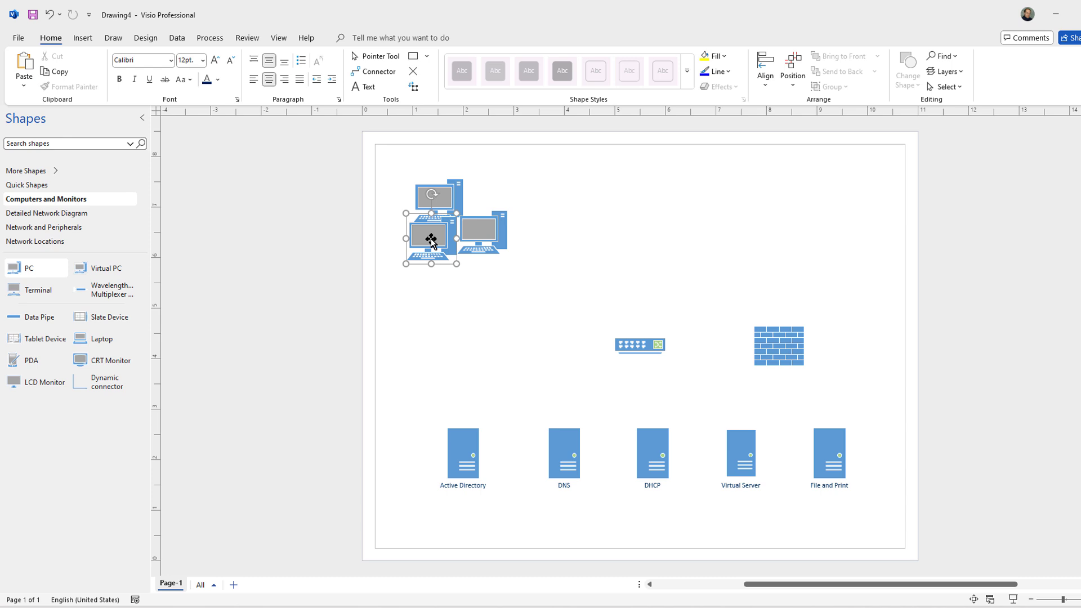
{"action": "type", "text": "PC 192"}
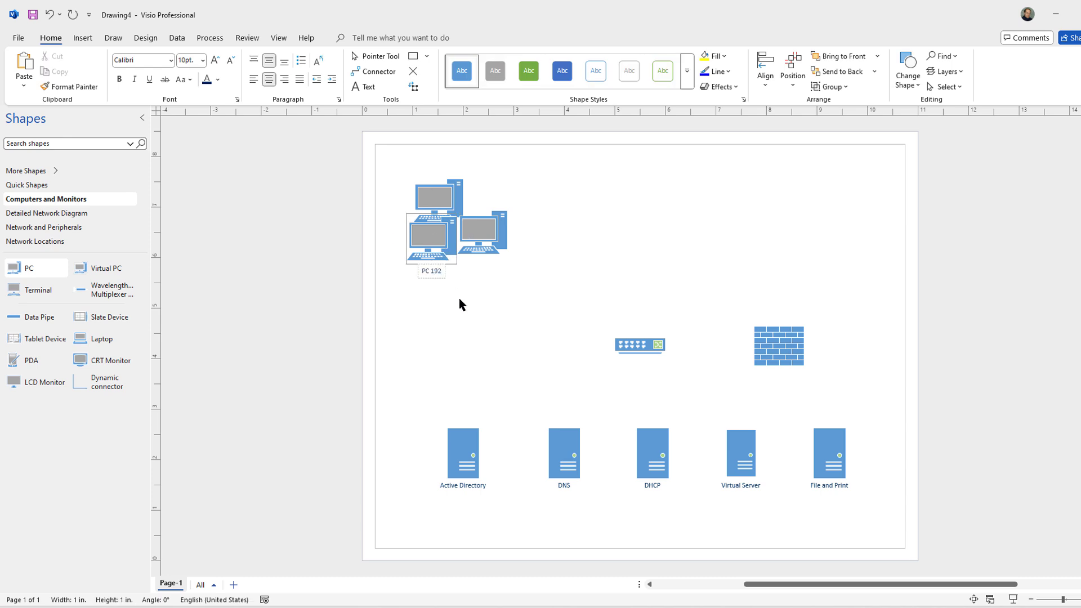
{"action": "type", "text": ".168.200.20-150"}
{"action": "left_click", "coordinate": [482, 319]}
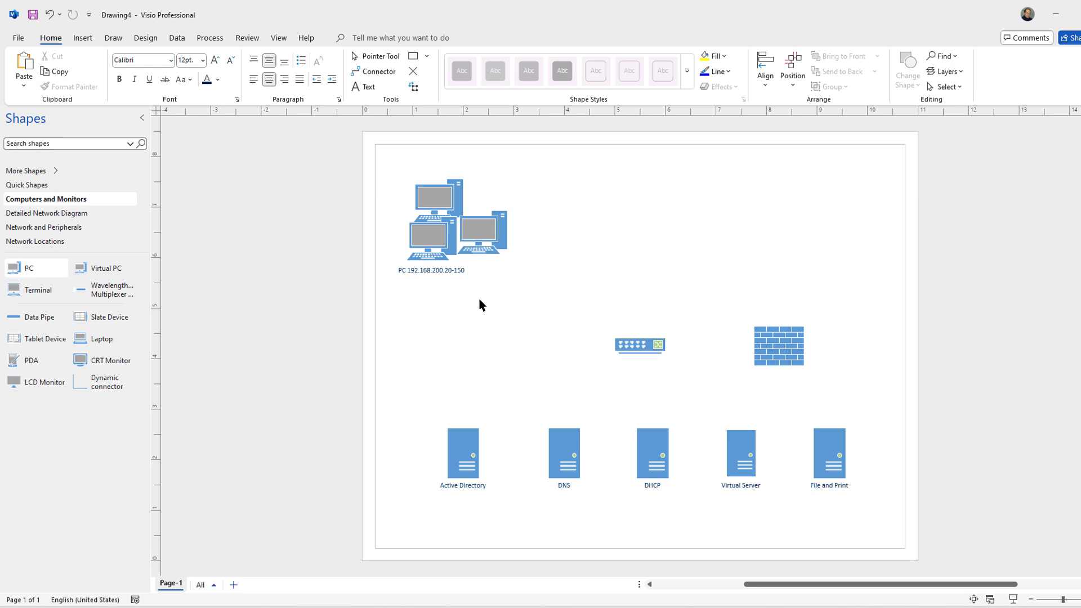
Step: Add a tablet device near the PCs and a laptop to its right
{"action": "mouse_move", "coordinate": [470, 276]}
{"action": "left_click_drag", "start_coordinate": [31, 340], "coordinate": [566, 193]}
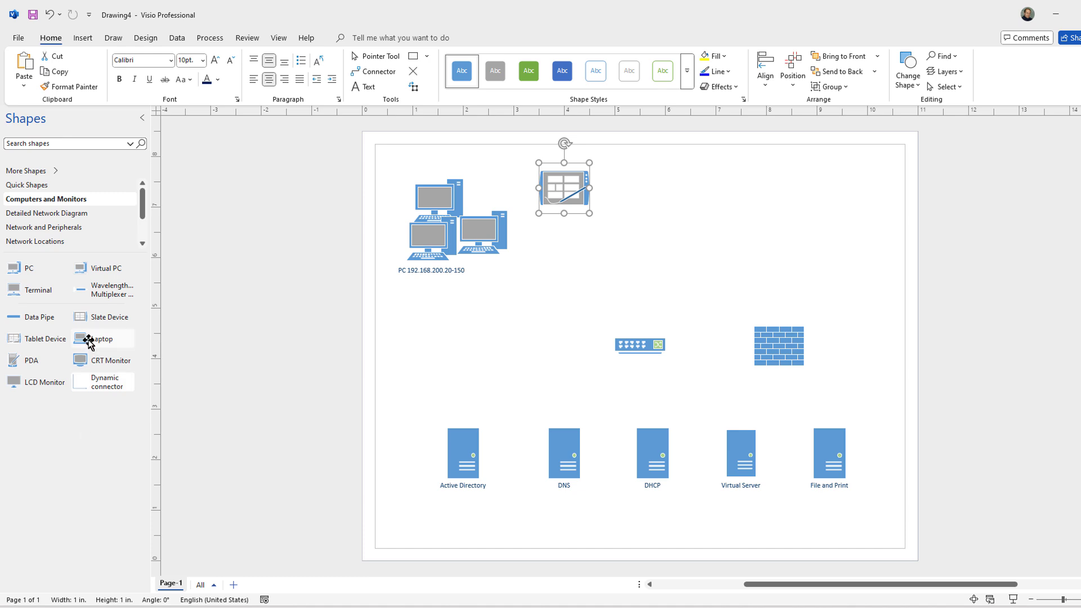
{"action": "left_click_drag", "start_coordinate": [79, 339], "coordinate": [672, 183]}
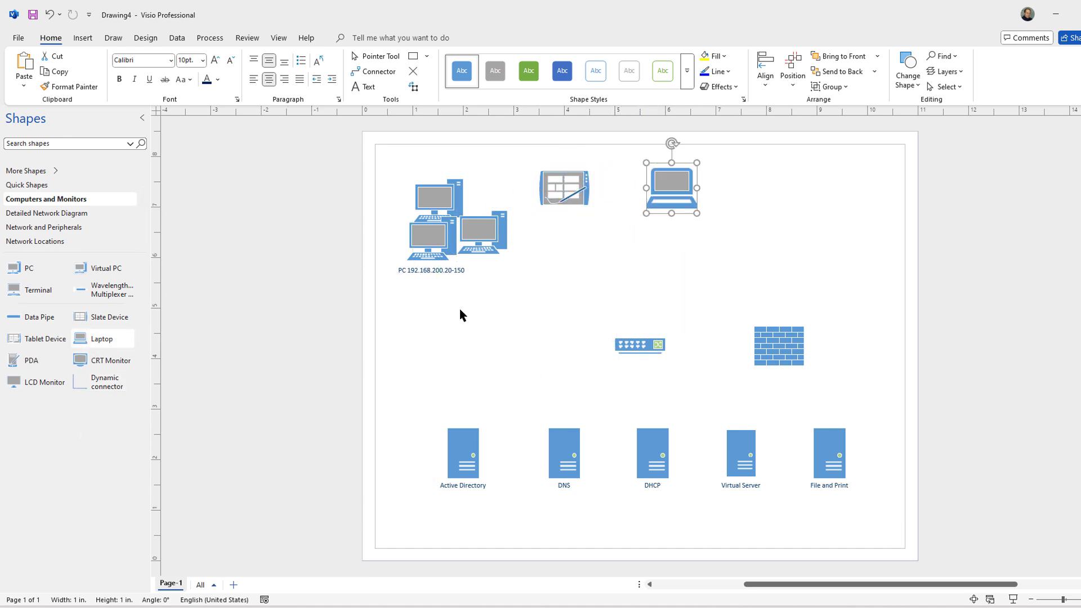
Step: Search shapes for clouds and place a network cloud on the right labelled 'Internet Cloud'
{"action": "left_click", "coordinate": [71, 143]}
{"action": "type", "text": "dloud"}
{"action": "key", "text": "Return"}
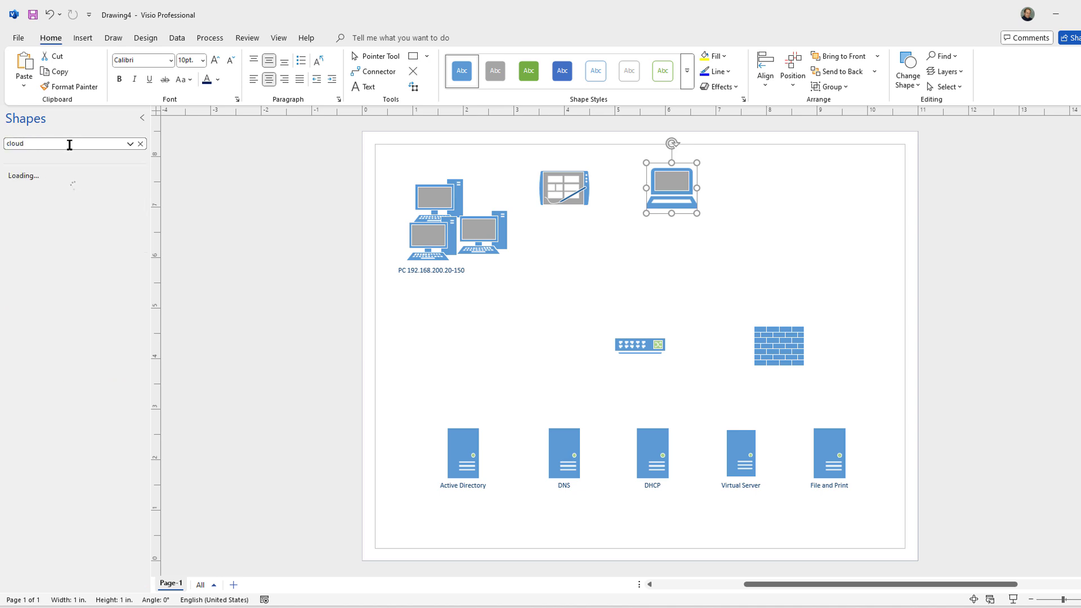
{"action": "left_click_drag", "start_coordinate": [15, 188], "coordinate": [846, 279]}
{"action": "double_click", "coordinate": [848, 275]}
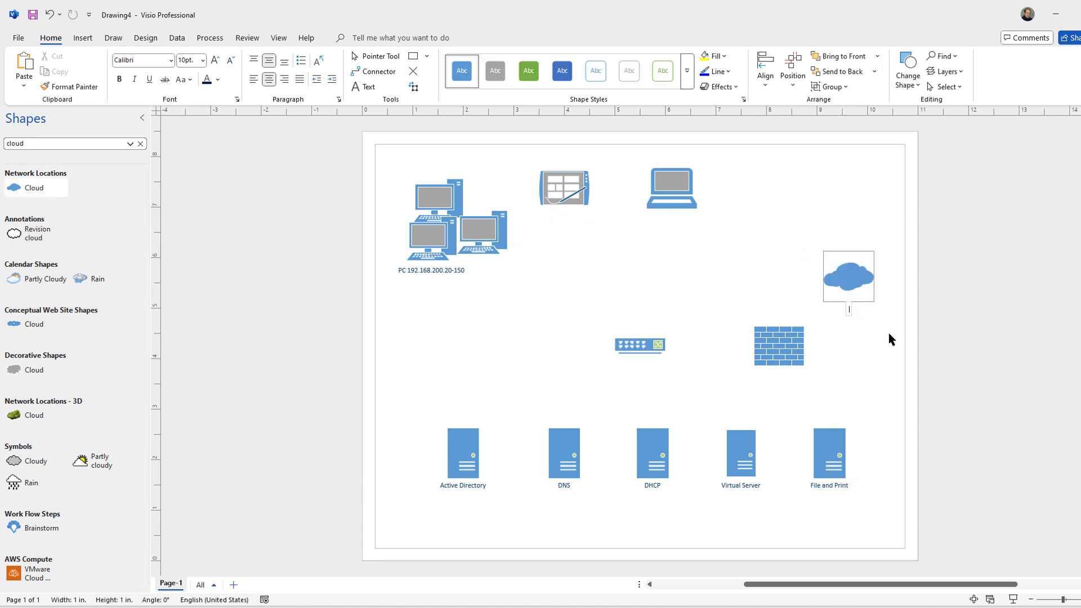
{"action": "type", "text": "Inten"}
{"action": "type", "text": "net Cloud"}
{"action": "left_click", "coordinate": [851, 360]}
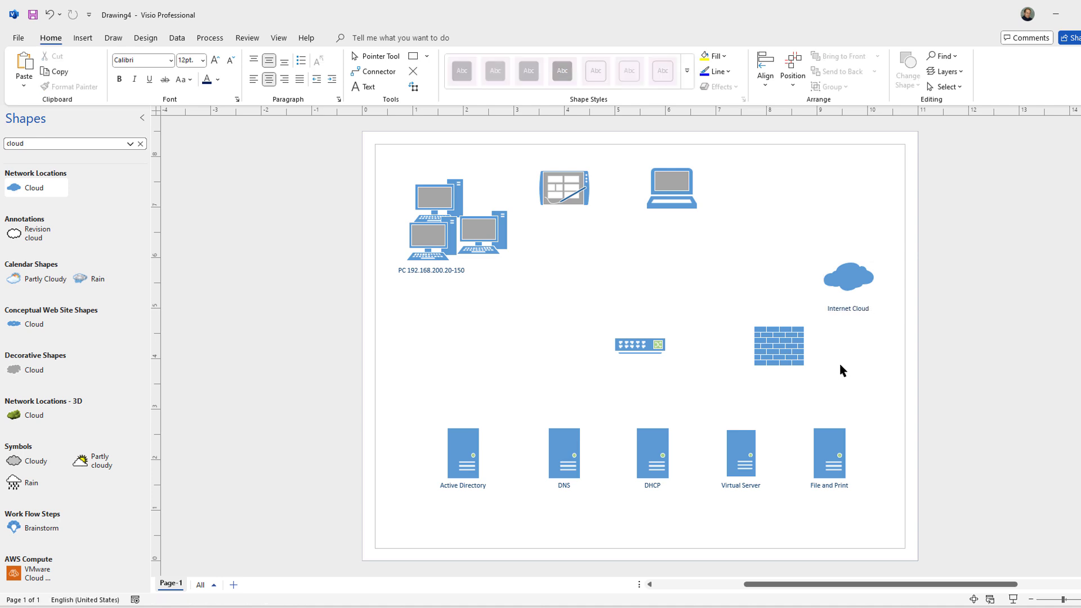
Step: Add a 3D cloud labelled 'Tunnel to Seattle' and a grey cloud labelled 'Link to Azure'
{"action": "left_click_drag", "start_coordinate": [16, 422], "coordinate": [800, 186]}
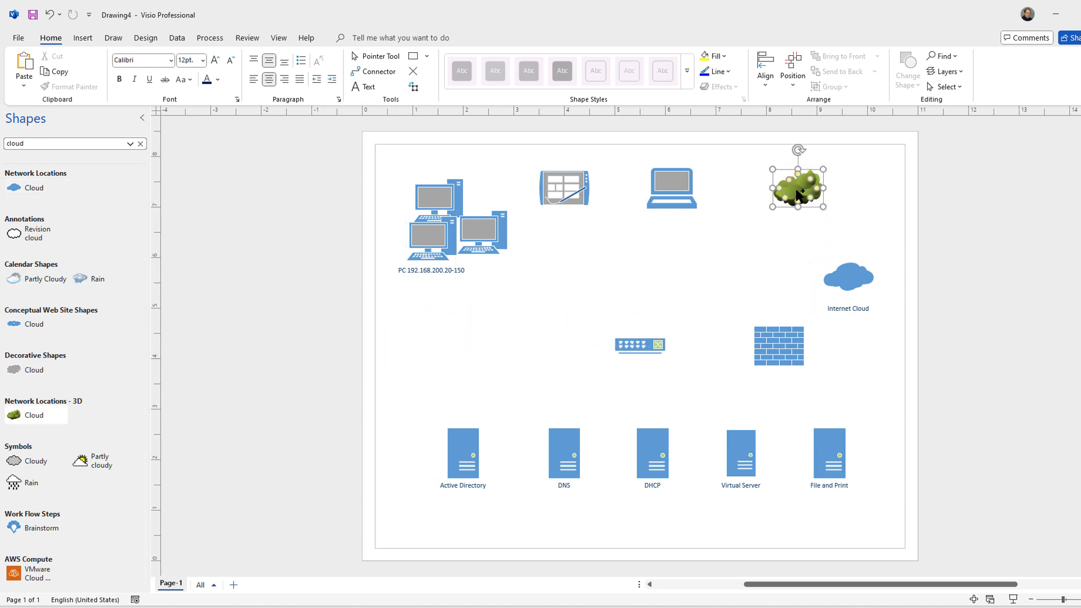
{"action": "double_click", "coordinate": [800, 186]}
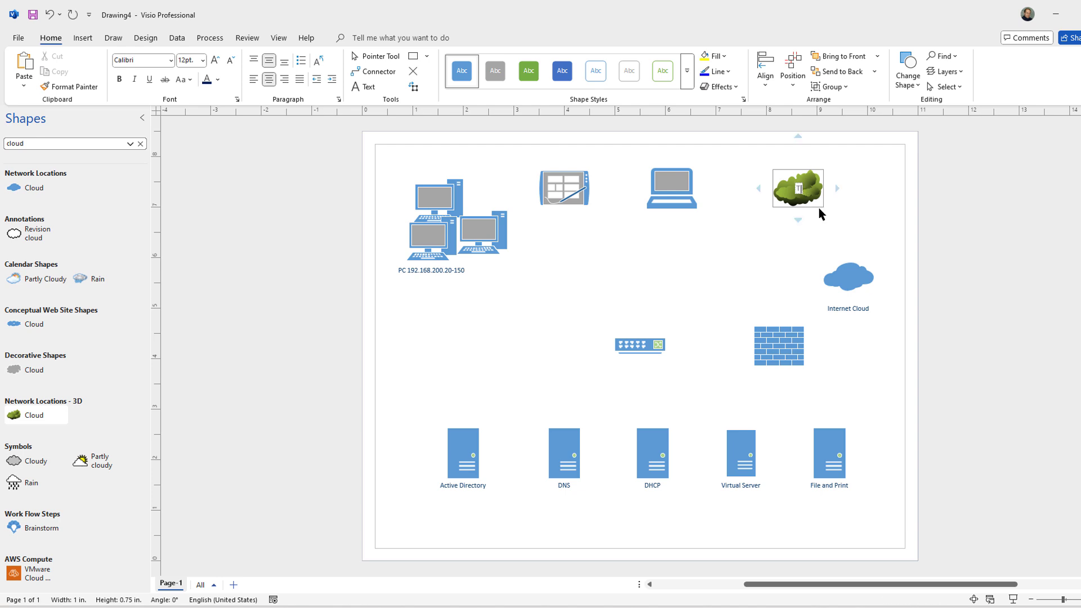
{"action": "type", "text": "Tunnel to Seattle"}
{"action": "left_click", "coordinate": [717, 258]}
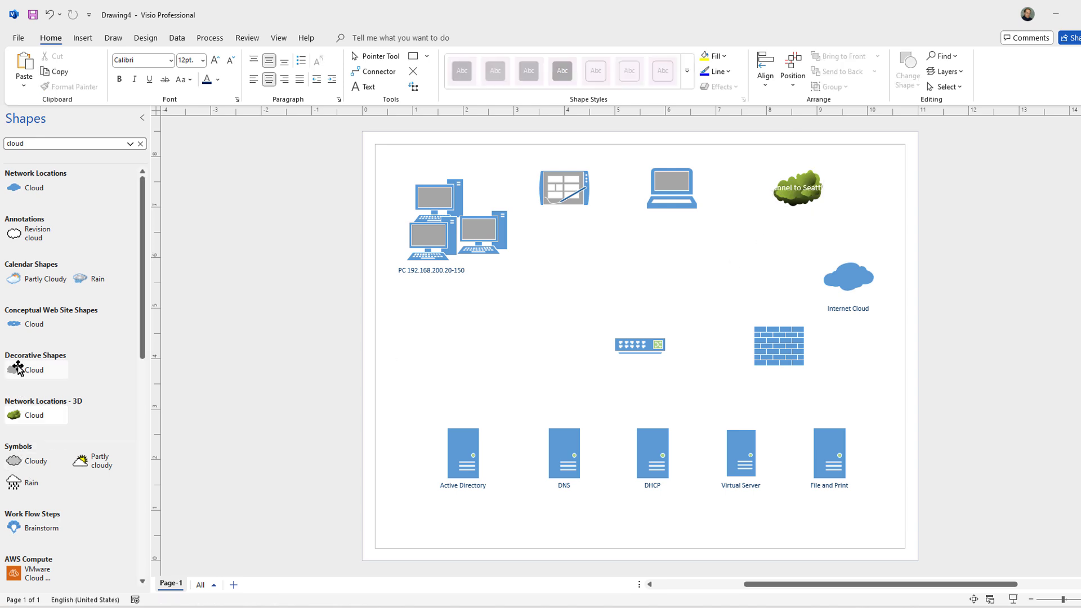
{"action": "left_click_drag", "start_coordinate": [16, 368], "coordinate": [732, 263]}
{"action": "double_click", "coordinate": [735, 270]}
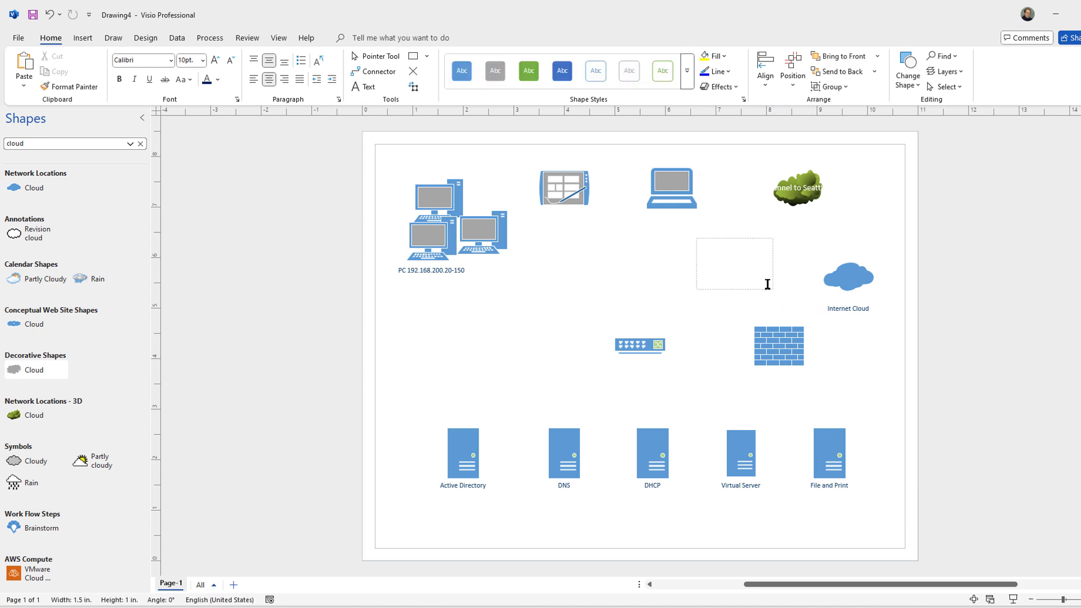
{"action": "type", "text": "Link to Azure"}
{"action": "left_click", "coordinate": [568, 336]}
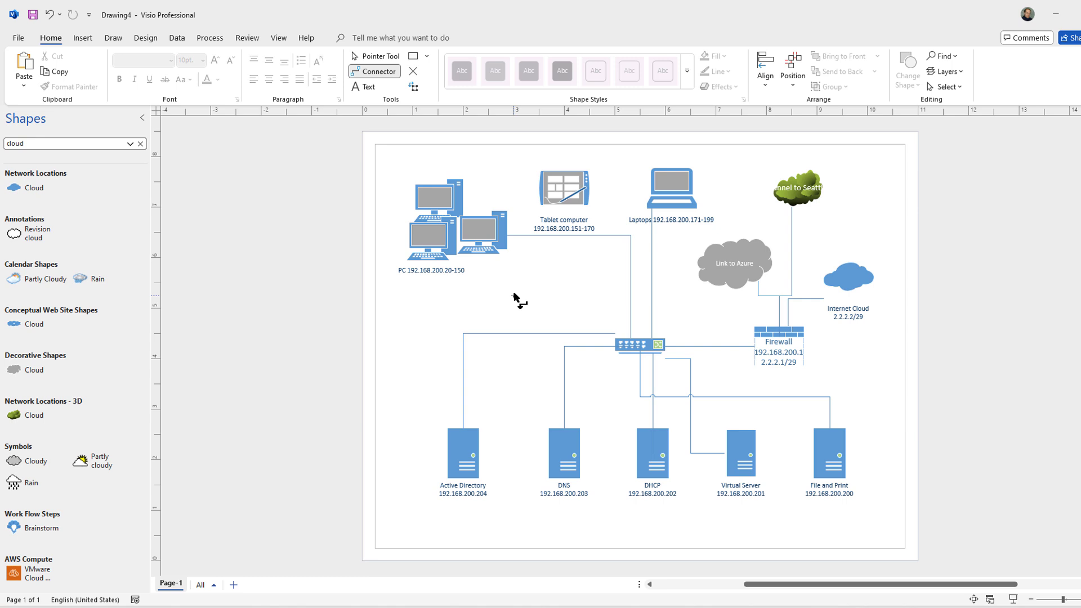
Step: Apply the Ion theme from the Design themes gallery, recolouring the diagram dark teal
{"action": "left_click", "coordinate": [146, 40]}
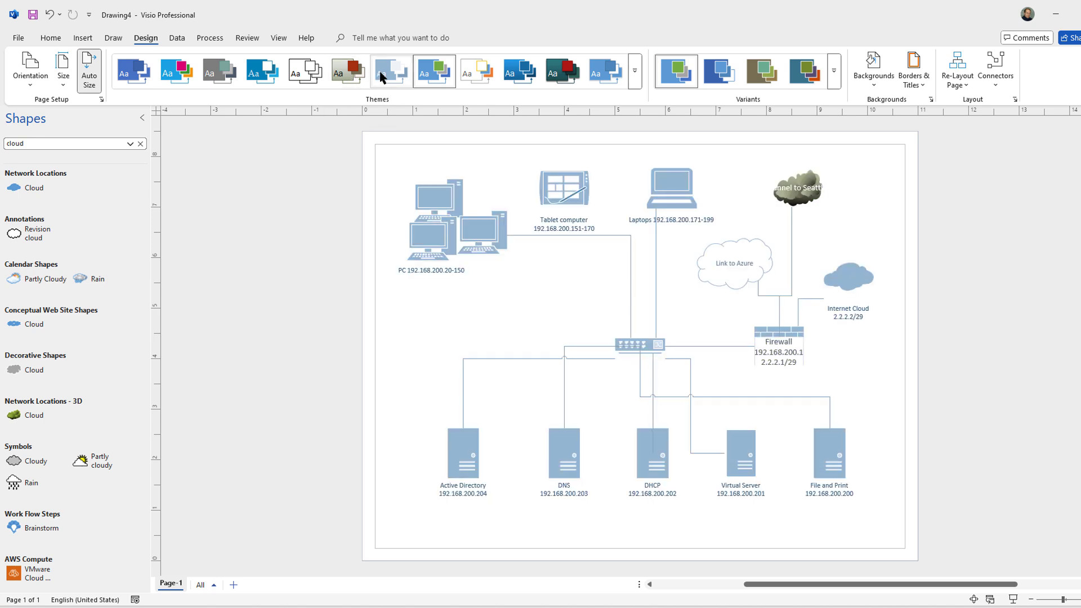
{"action": "left_click", "coordinate": [566, 77]}
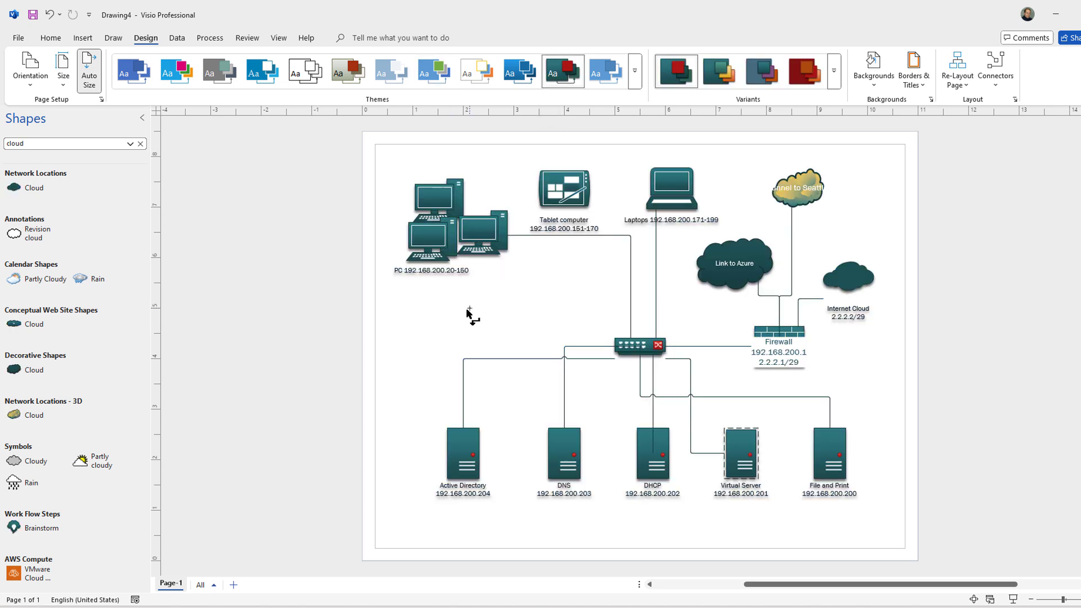
Step: Add the teal-and-grey wave background, creating a VBackground-1 page
{"action": "left_click", "coordinate": [875, 83]}
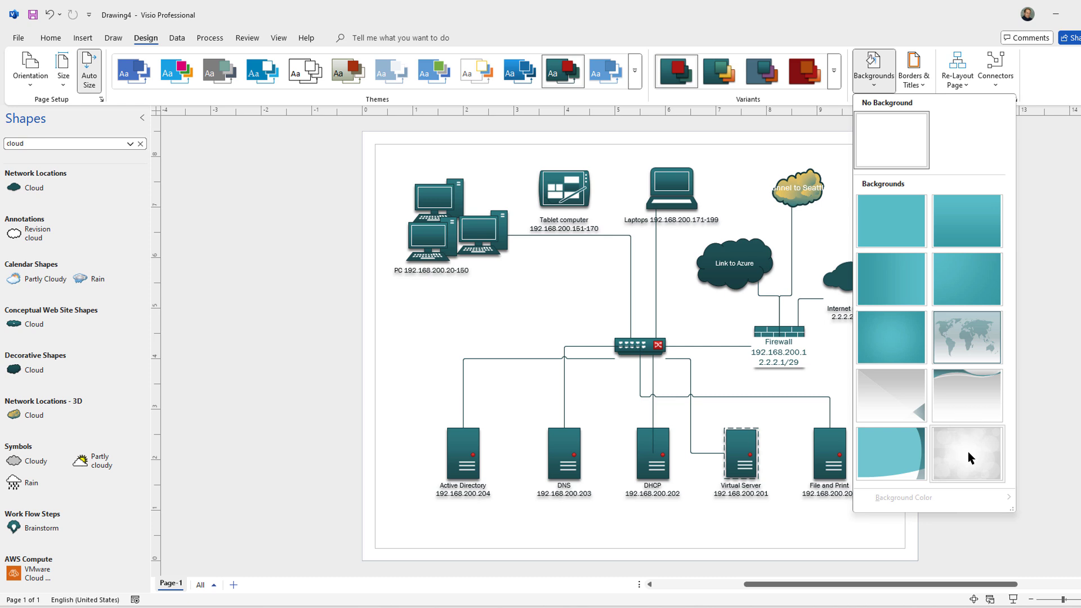
{"action": "left_click", "coordinate": [970, 399]}
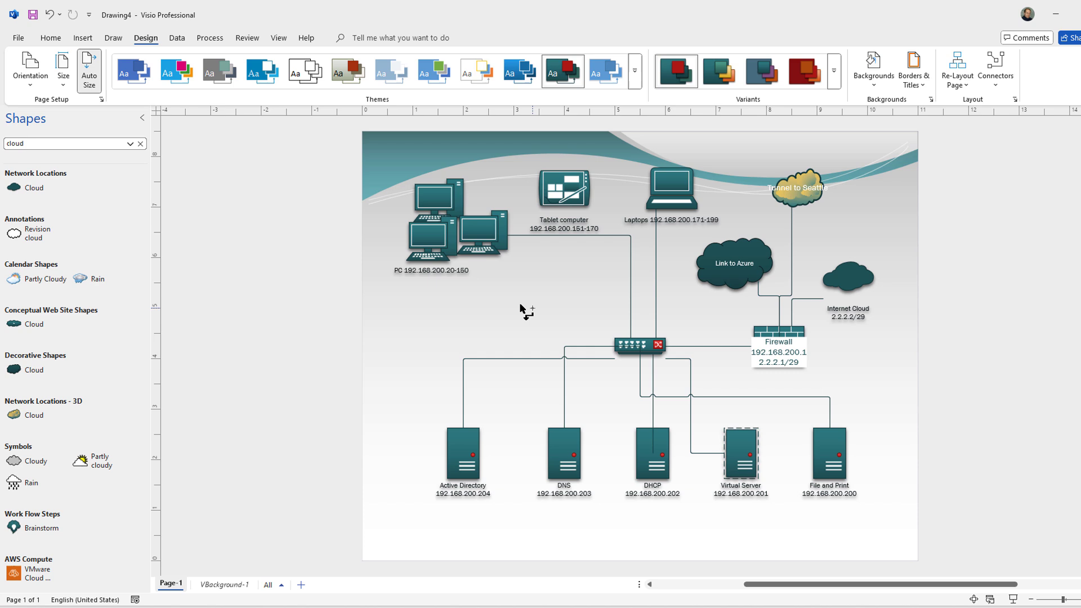
Step: Draw a horizontal text box left of the switch containing 'ABC Company Network'
{"action": "left_click", "coordinate": [83, 38]}
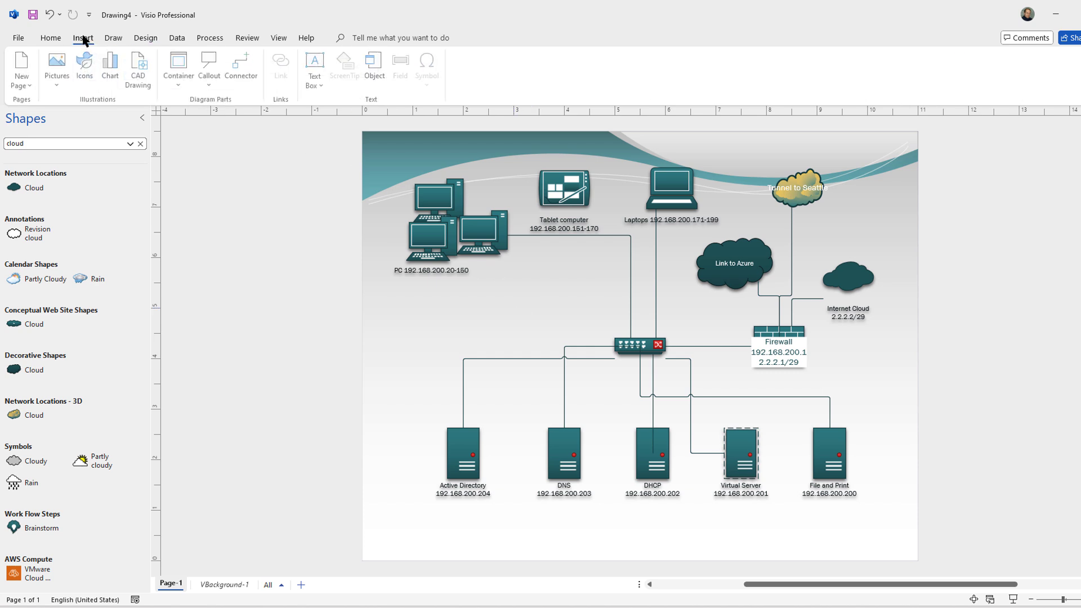
{"action": "left_click", "coordinate": [316, 84]}
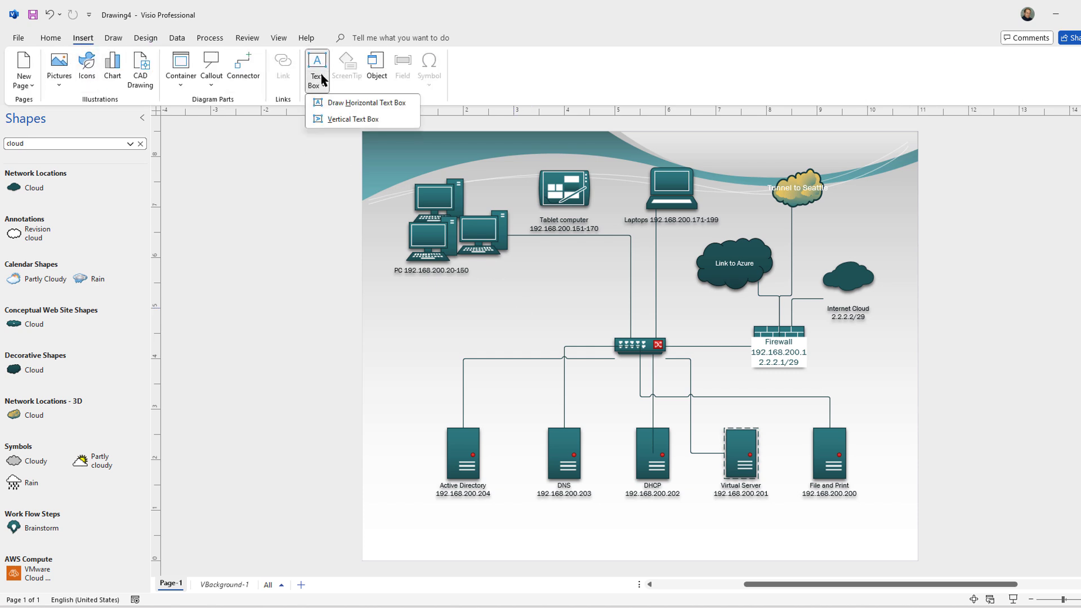
{"action": "left_click", "coordinate": [332, 103]}
{"action": "left_click_drag", "start_coordinate": [394, 295], "coordinate": [546, 340]}
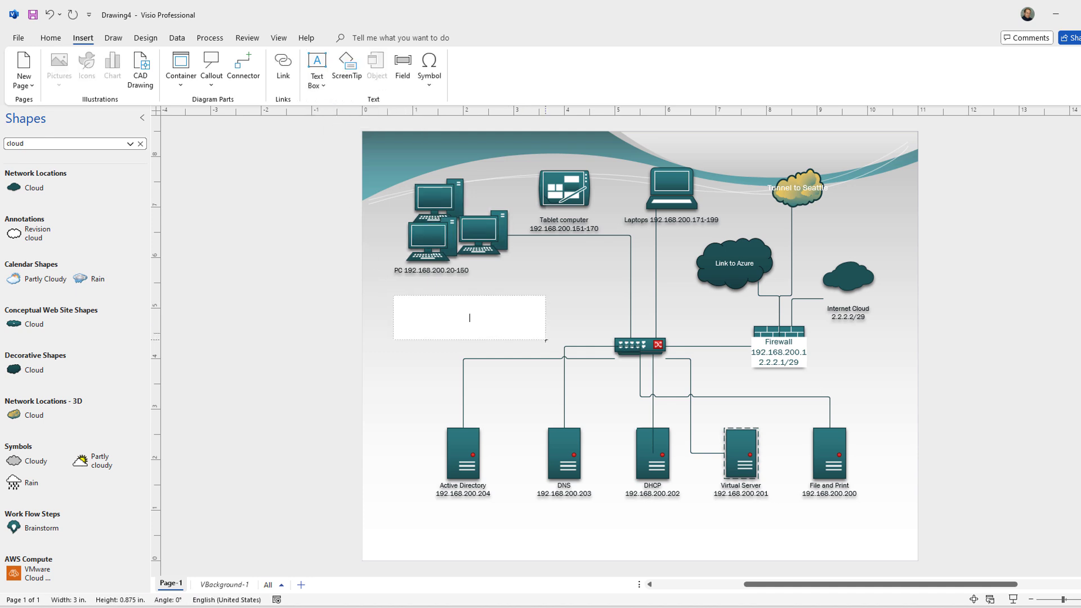
{"action": "type", "text": "ABC Company Network"}
Step: Format the title text as 24 pt, bold and gold
{"action": "left_click_drag", "start_coordinate": [519, 322], "coordinate": [394, 328]}
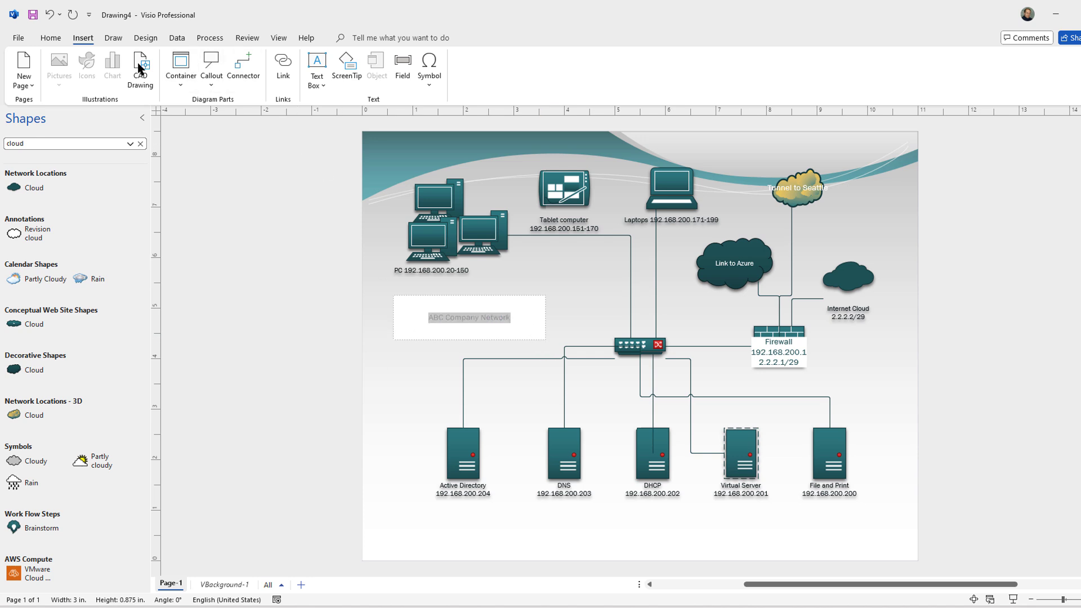
{"action": "left_click", "coordinate": [51, 38]}
{"action": "left_click", "coordinate": [215, 60]}
{"action": "left_click", "coordinate": [216, 60]}
{"action": "left_click", "coordinate": [215, 60]}
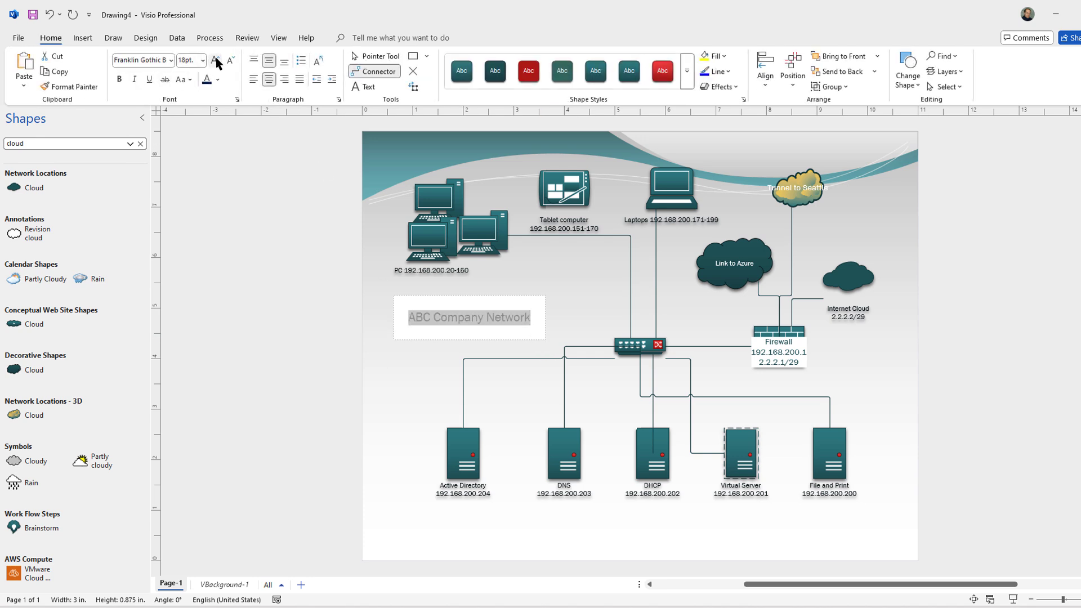
{"action": "left_click", "coordinate": [216, 61]}
{"action": "left_click", "coordinate": [120, 80]}
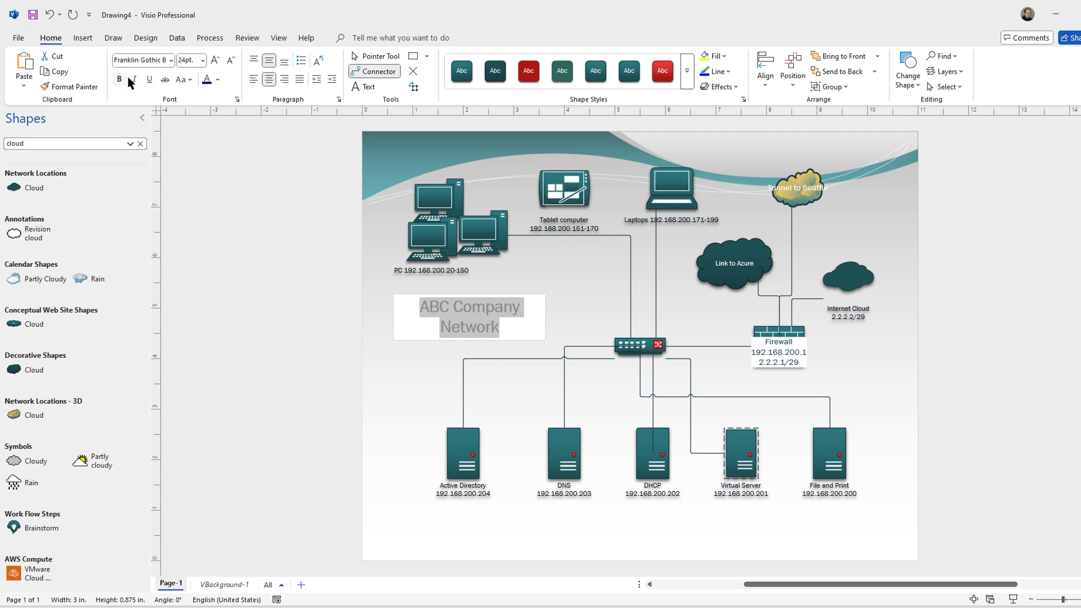
{"action": "left_click", "coordinate": [217, 81]}
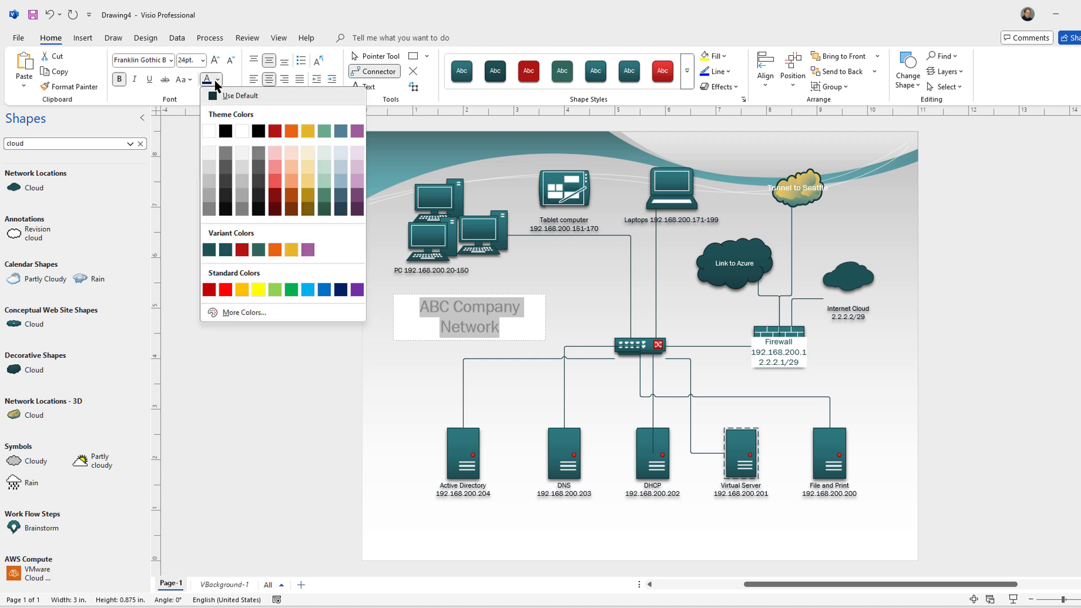
{"action": "left_click", "coordinate": [307, 133]}
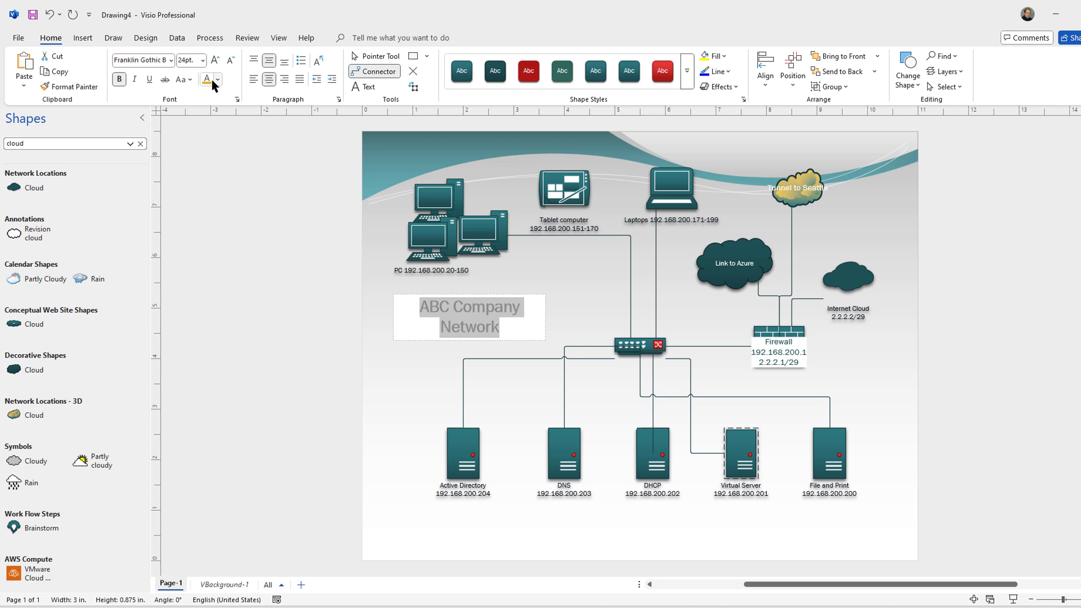
{"action": "left_click", "coordinate": [483, 386]}
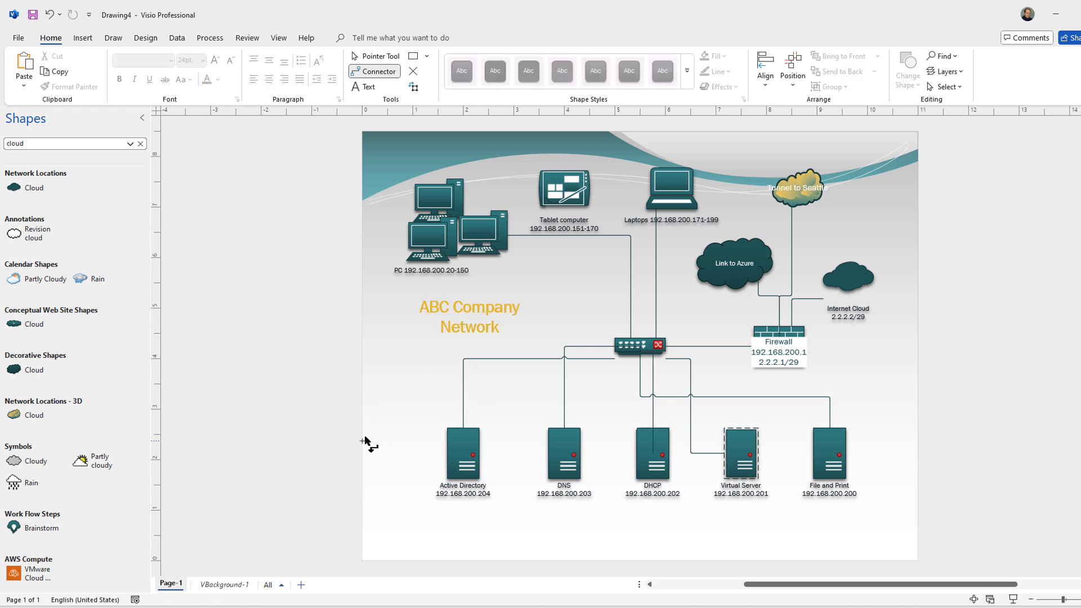